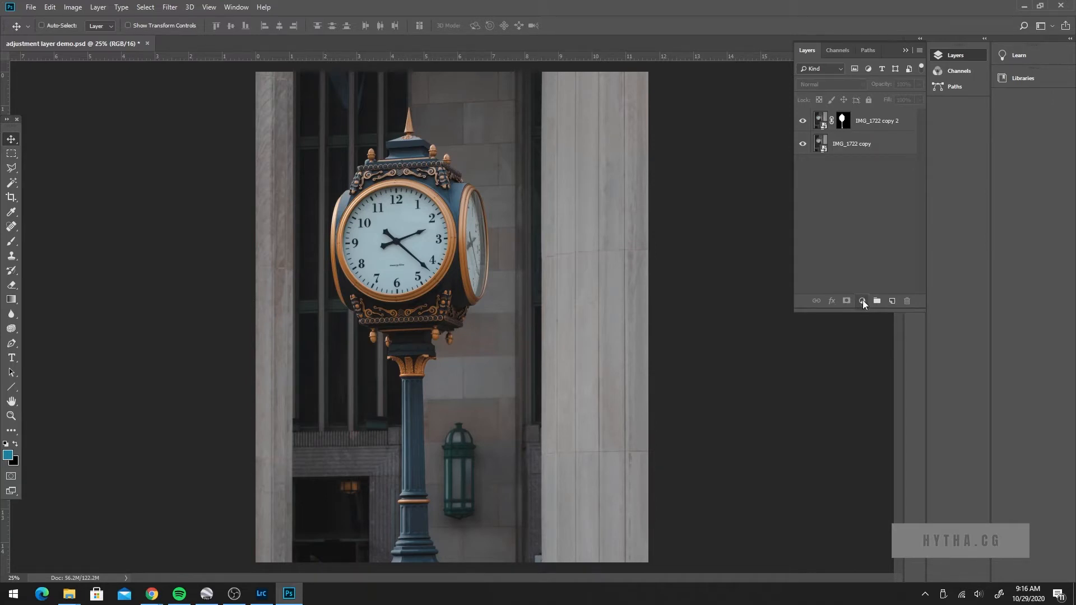
# Step: Add a Brightness/Contrast adjustment layer above the clock layers with brightness 80 and contrast 27
pyautogui.click(863, 302)
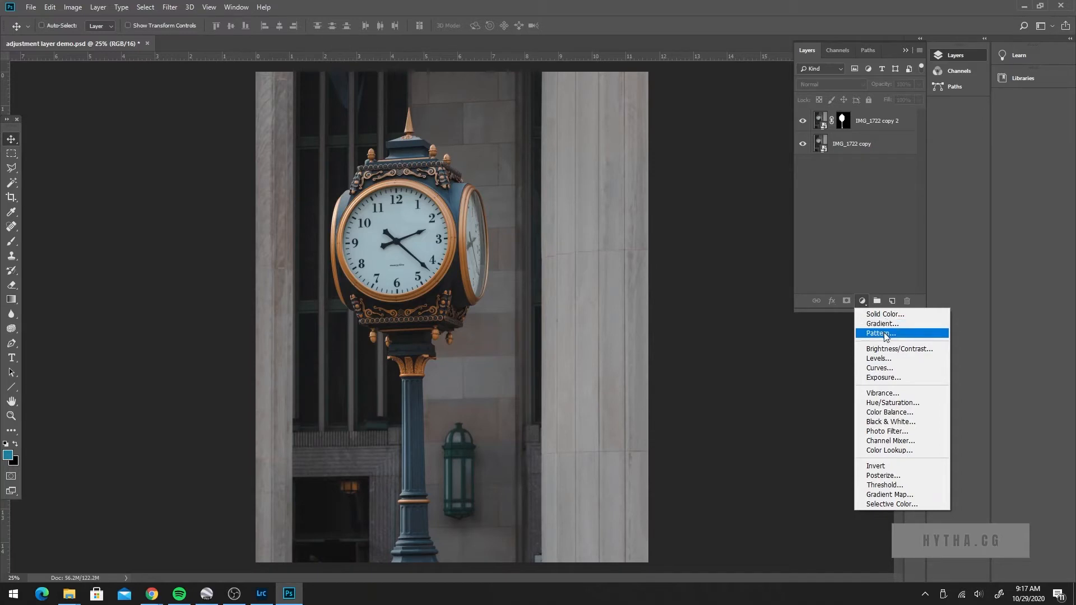
pyautogui.click(903, 349)
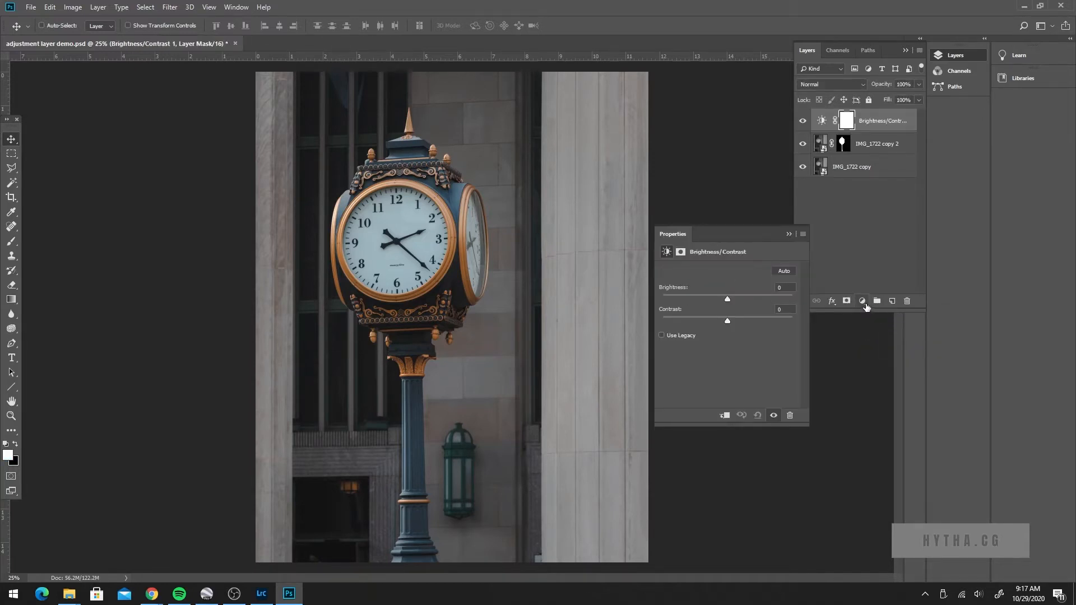
pyautogui.moveTo(678, 234); pyautogui.dragTo(653, 79)
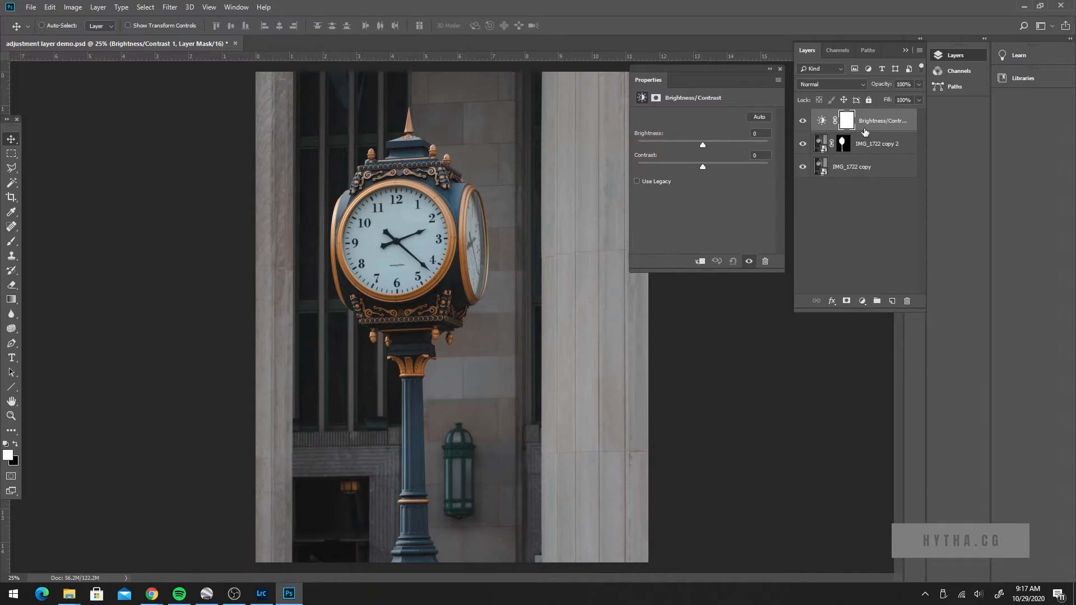
pyautogui.moveTo(703, 147); pyautogui.dragTo(736, 146)
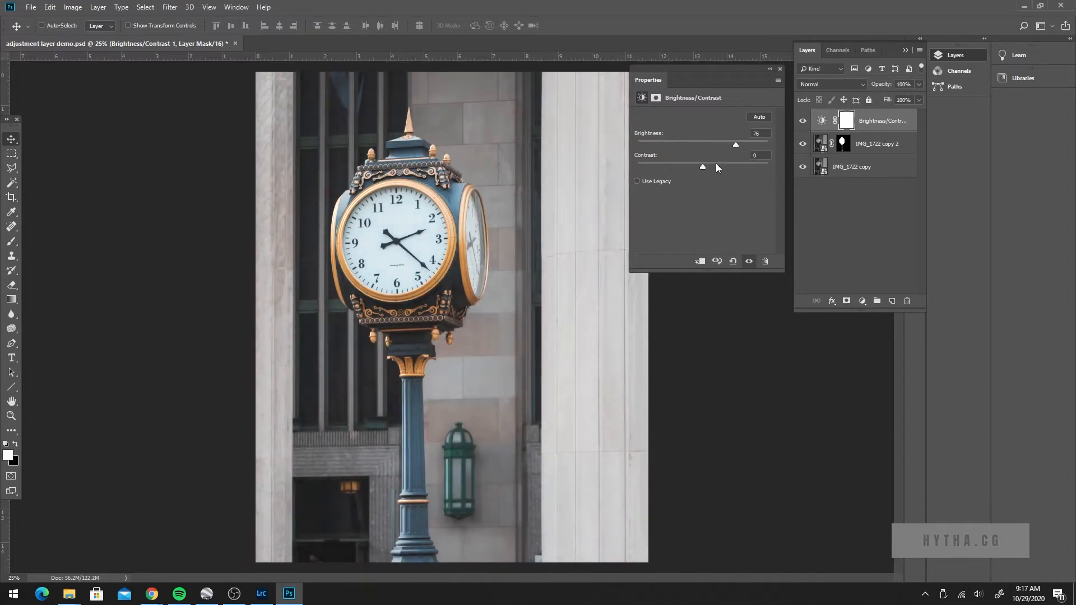
pyautogui.moveTo(736, 147); pyautogui.dragTo(739, 149)
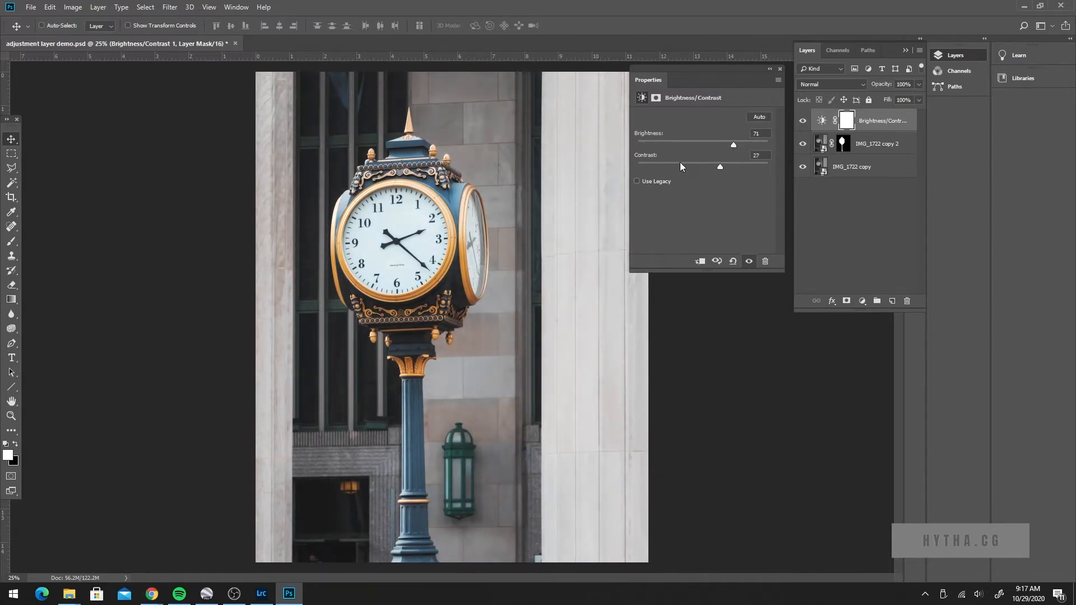
pyautogui.moveTo(732, 145); pyautogui.dragTo(738, 144)
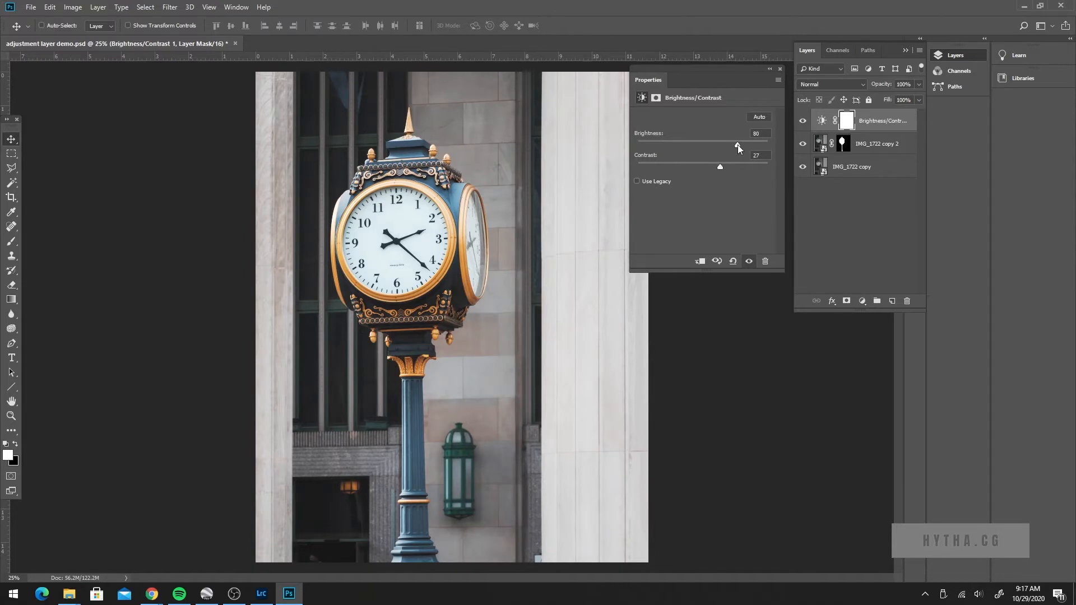
# Step: Toggle the Brightness/Contrast layer's visibility to compare the whole photo before and after the adjustment
pyautogui.click(817, 122)
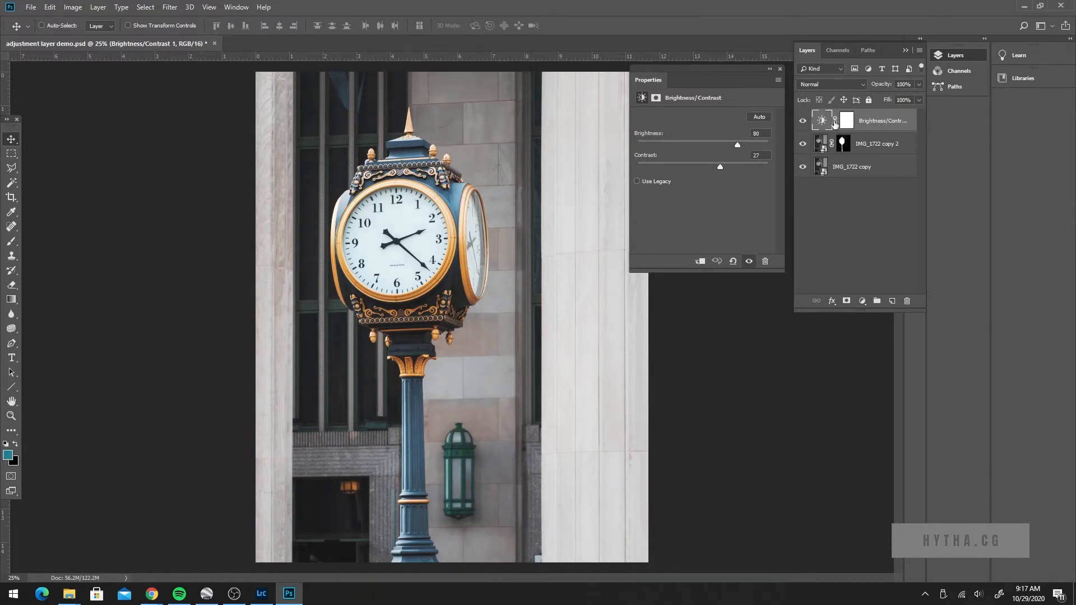
pyautogui.click(803, 121)
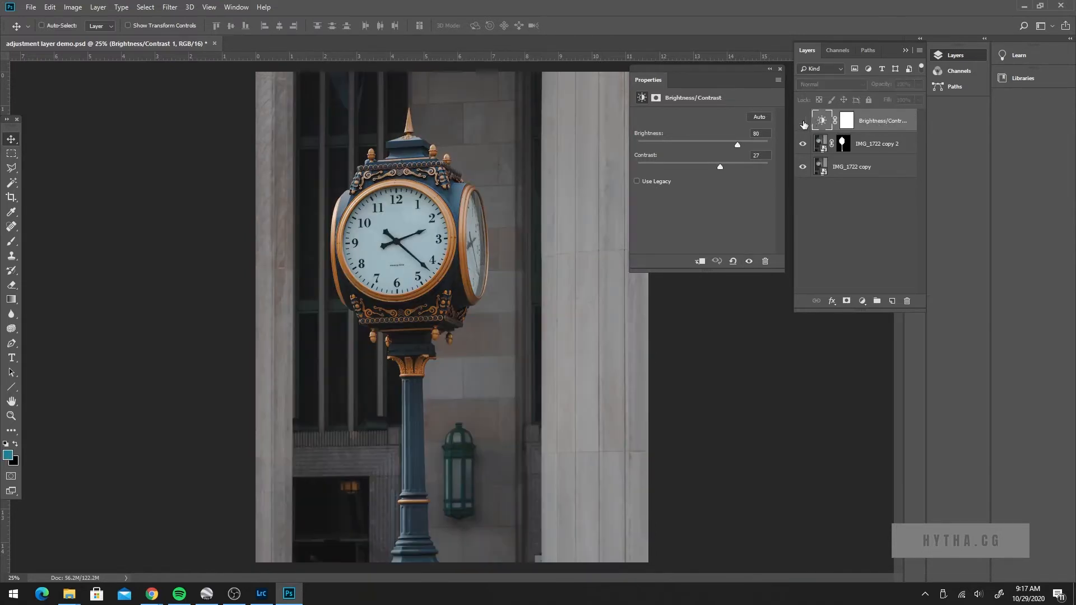
pyautogui.click(803, 122)
pyautogui.click(803, 122)
pyautogui.click(803, 122)
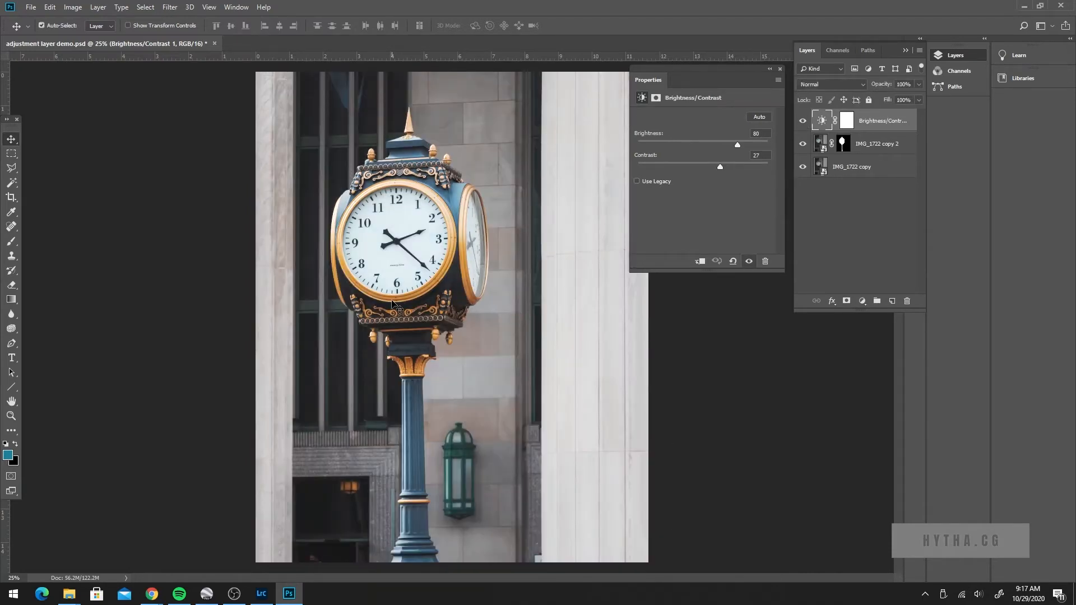
pyautogui.hotkey('ctrl', '-')
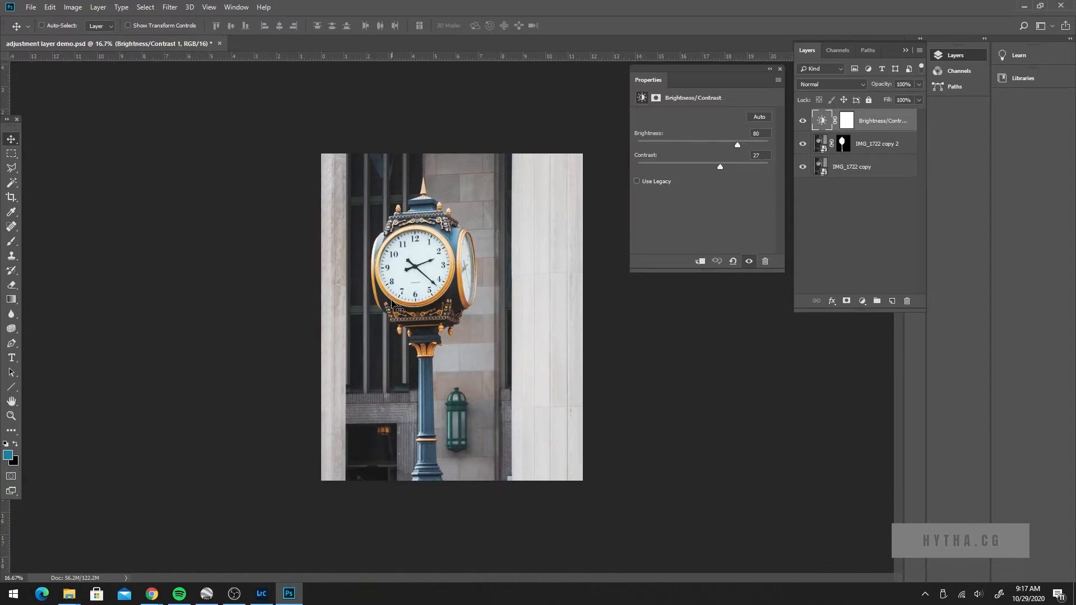
# Step: Hide the Brightness/Contrast layer and load the IMG_1722 copy 2 mask as a selection to check the clock's outline, then deselect it
pyautogui.click(873, 144)
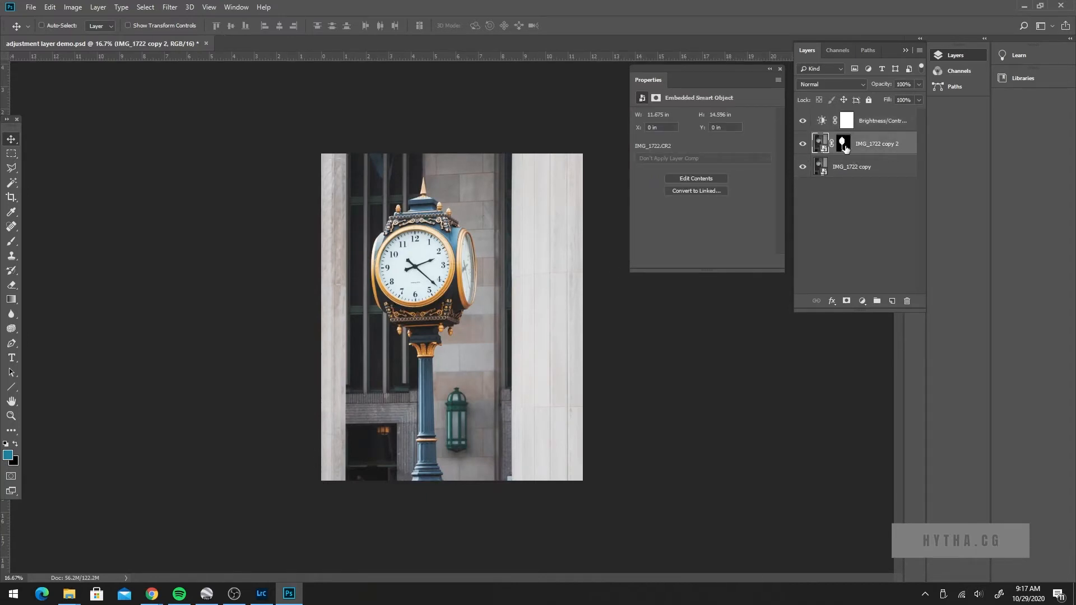
pyautogui.click(802, 123)
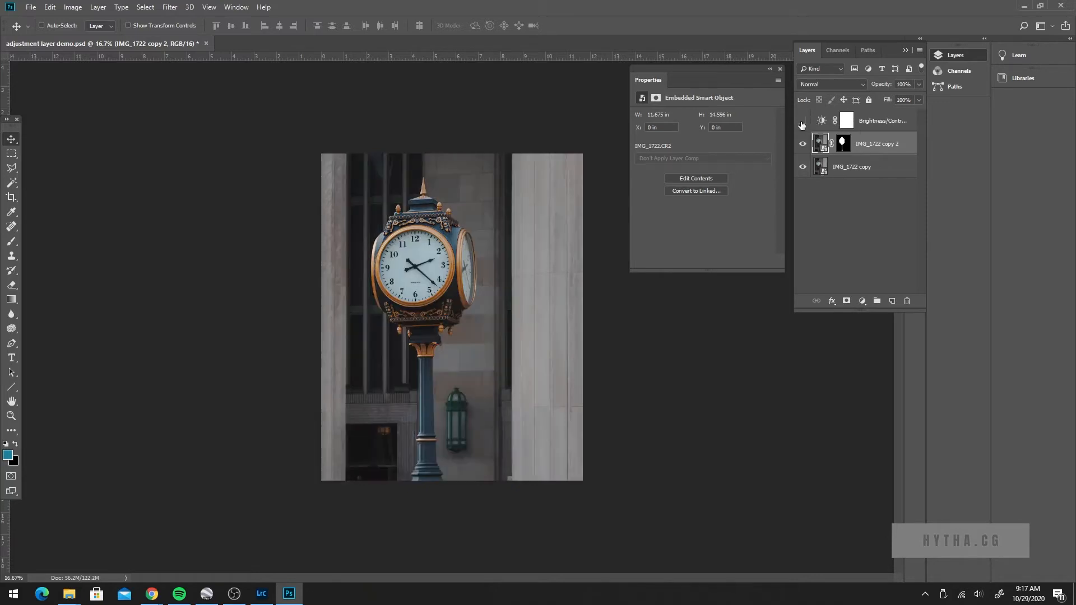
pyautogui.click(869, 121)
pyautogui.click(821, 146)
pyautogui.click(839, 150)
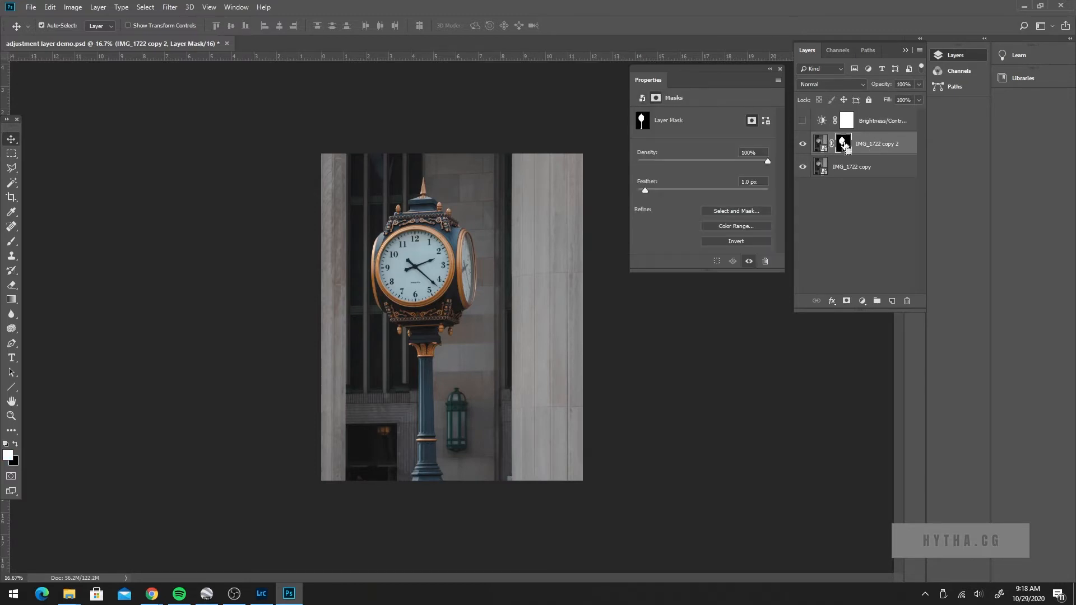
pyautogui.keyDown('ctrl'); pyautogui.click(843, 145); pyautogui.keyUp('ctrl')
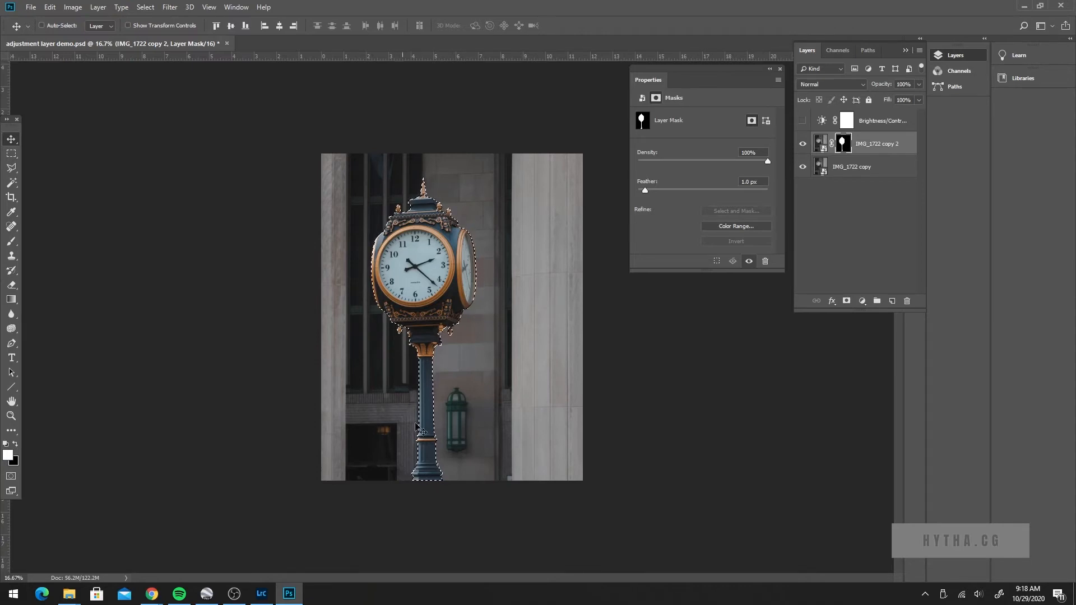
pyautogui.hotkey('ctrl', 'd')
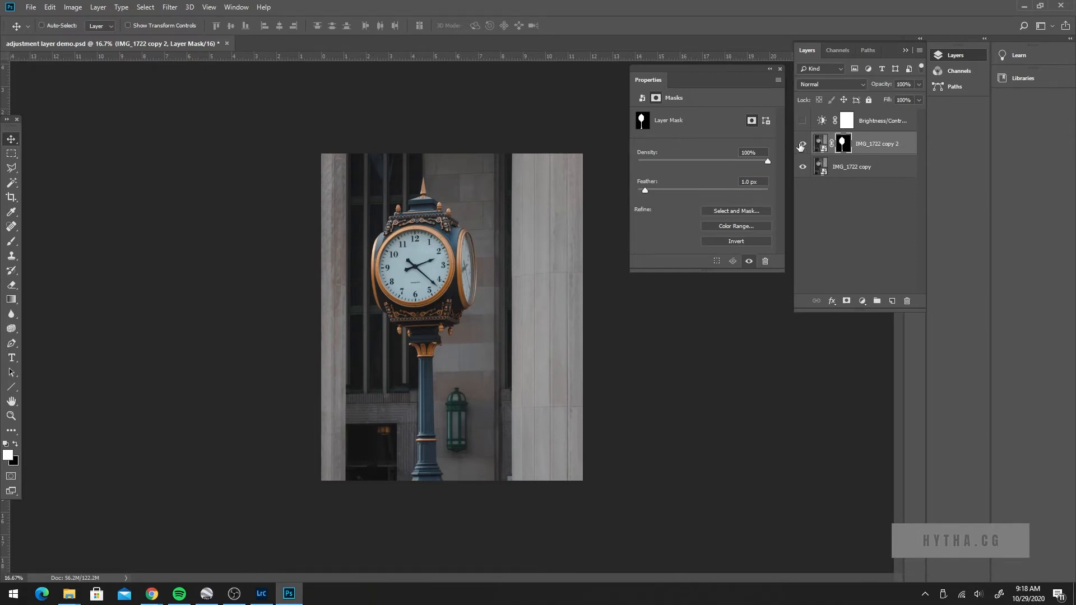
# Step: Hide and show the two photo layers individually to compare the cut-out clock with the full photo, then show the Brightness/Contrast layer again
pyautogui.click(840, 170)
pyautogui.click(802, 167)
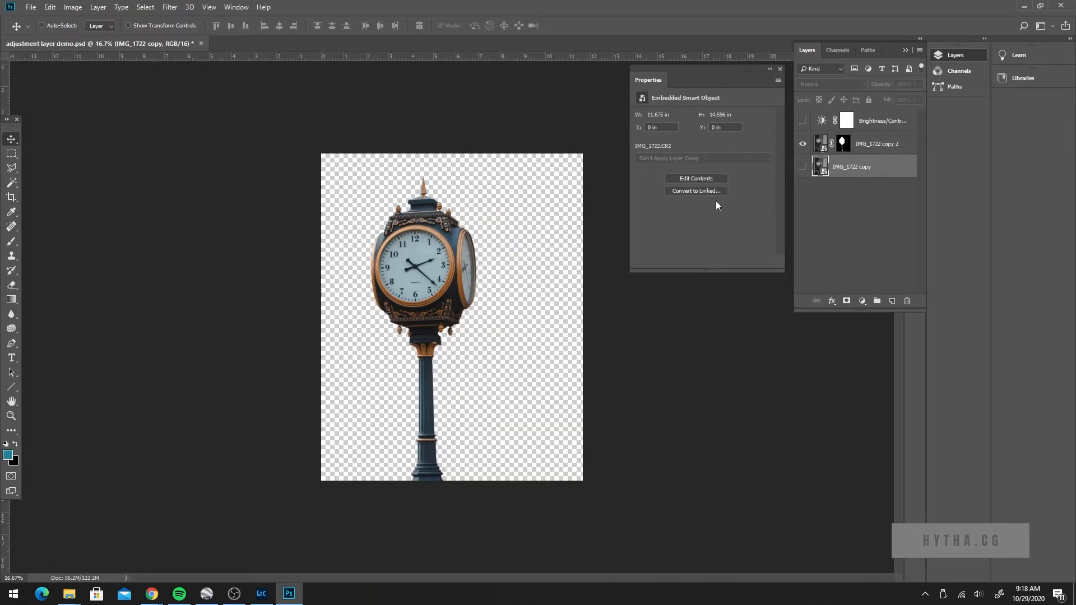
pyautogui.click(866, 141)
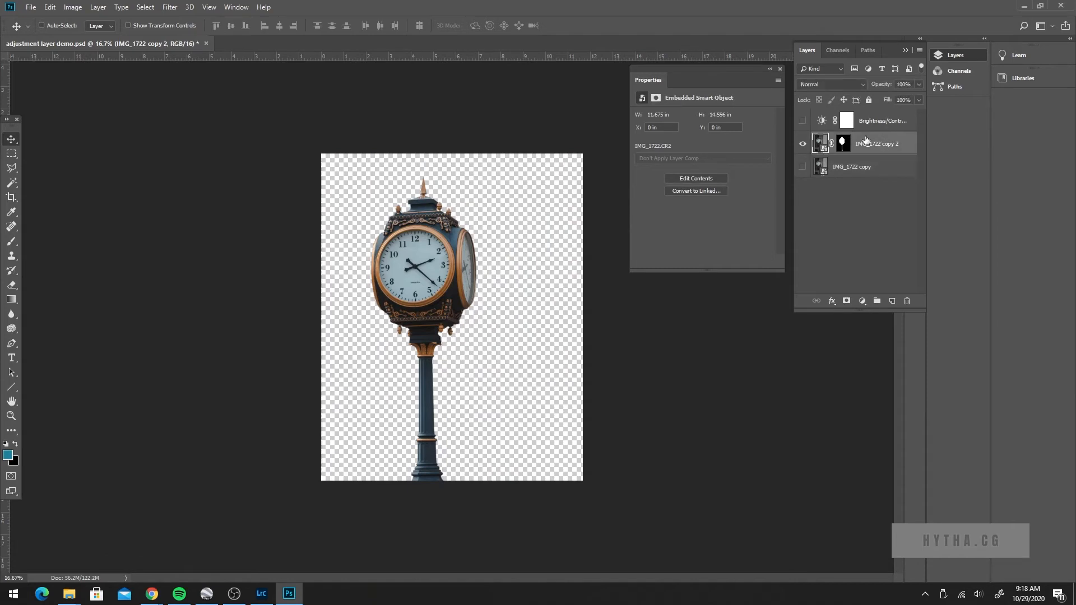
pyautogui.click(802, 166)
pyautogui.click(830, 170)
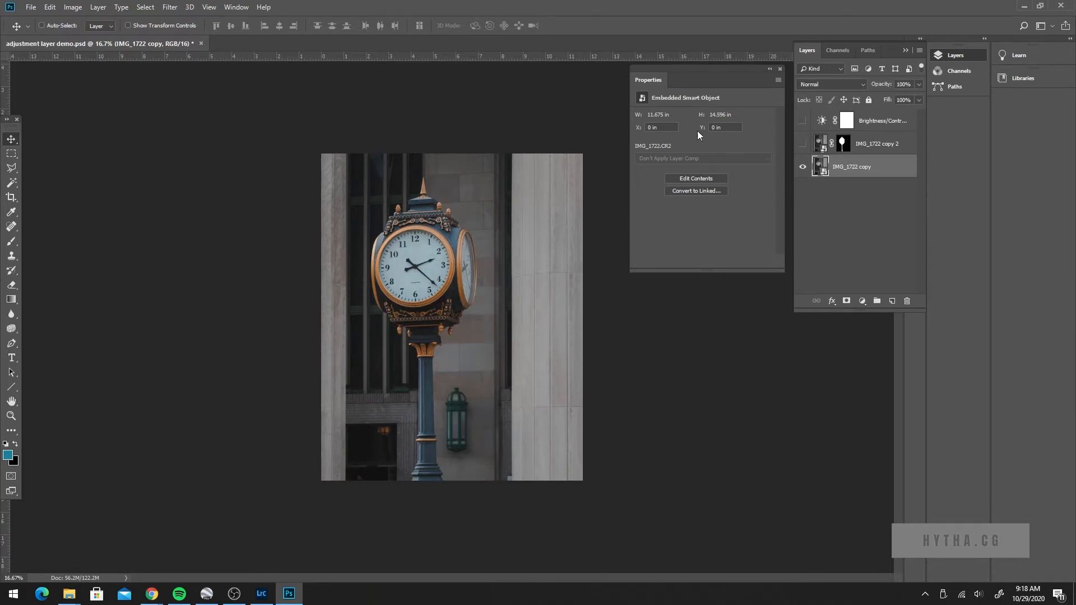
pyautogui.click(802, 144)
pyautogui.click(869, 145)
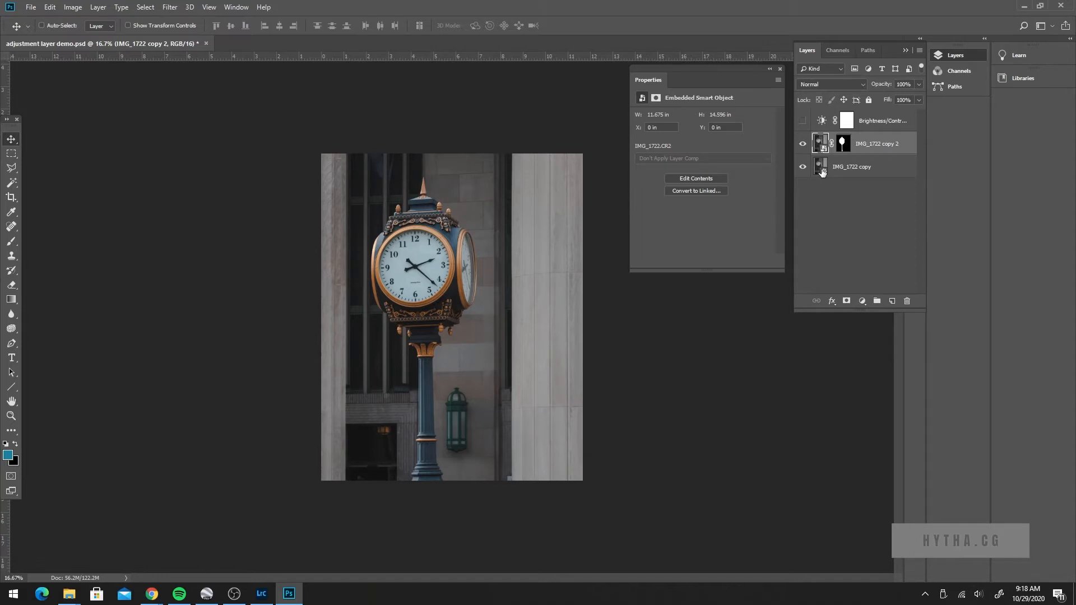
pyautogui.click(862, 122)
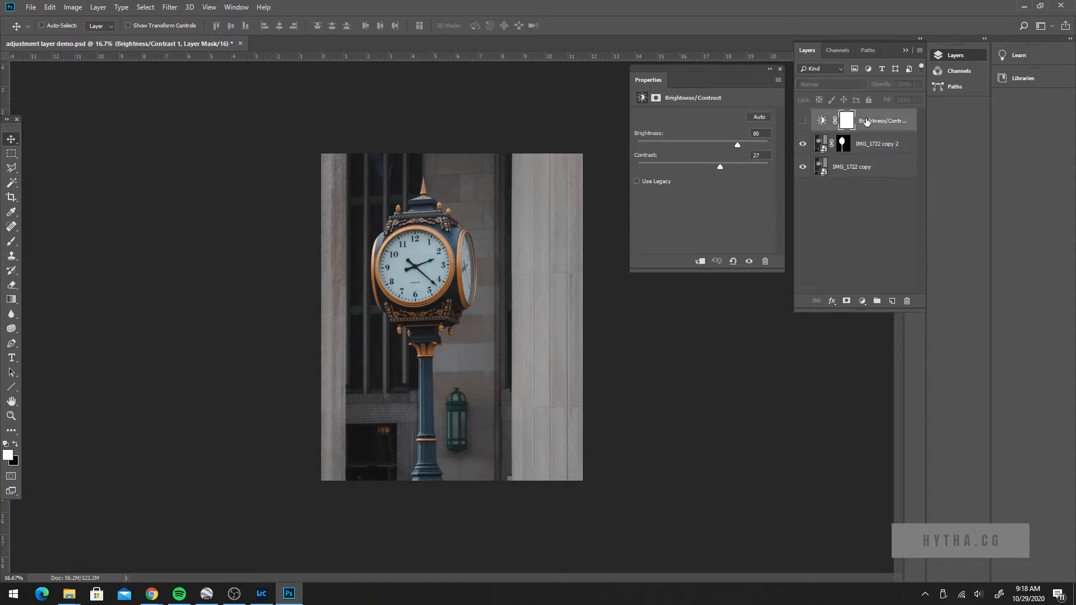
pyautogui.click(802, 120)
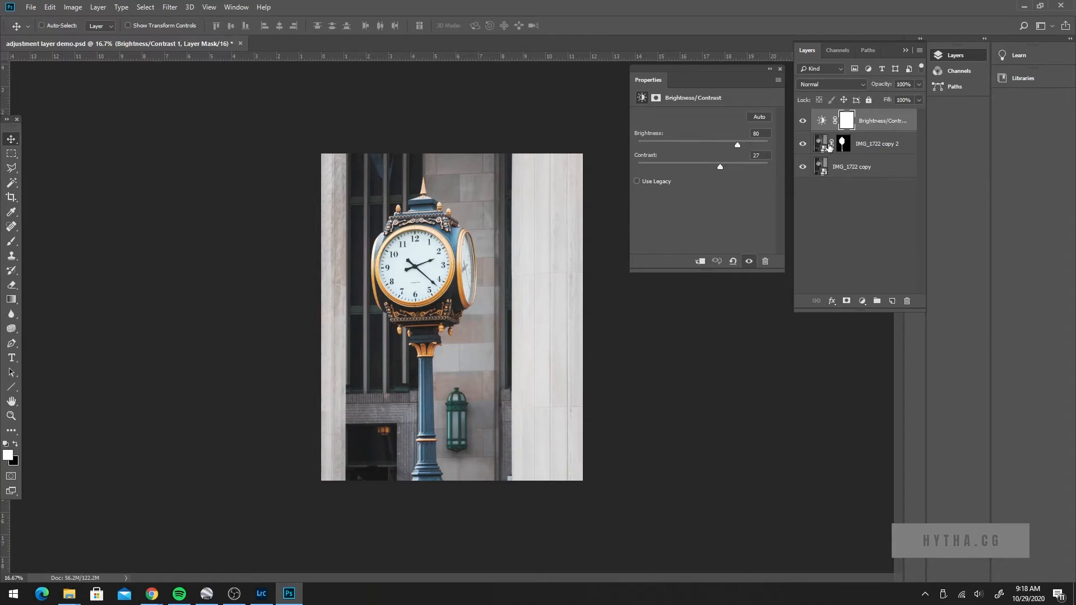
# Step: Move the Brightness/Contrast layer between the masked clock layer and the full photo, and set its brightness to 87
pyautogui.moveTo(878, 124); pyautogui.dragTo(875, 154)
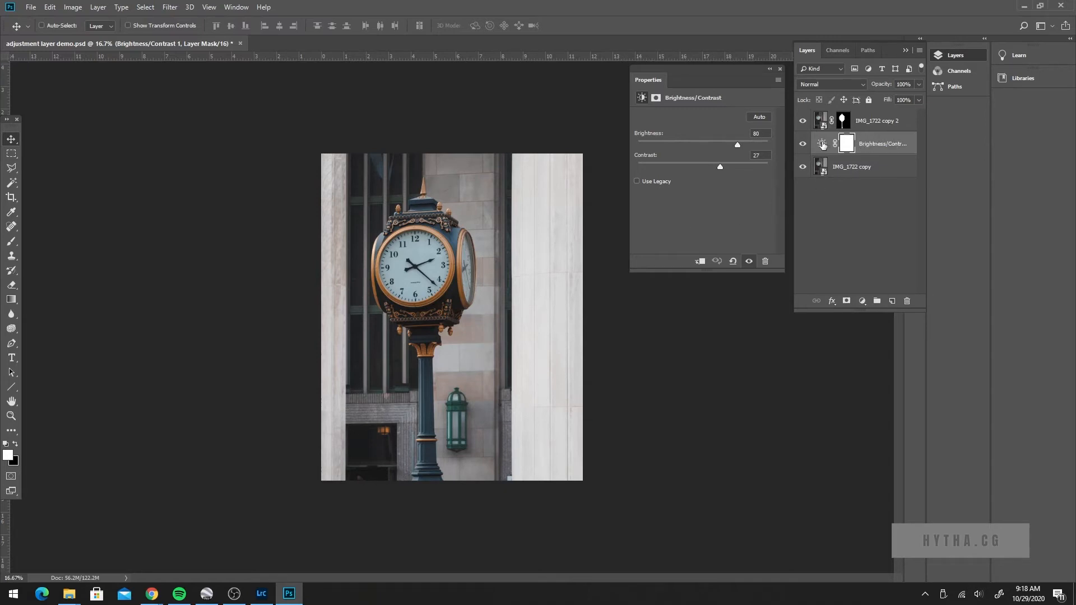
pyautogui.moveTo(735, 144); pyautogui.dragTo(740, 145)
pyautogui.click(828, 148)
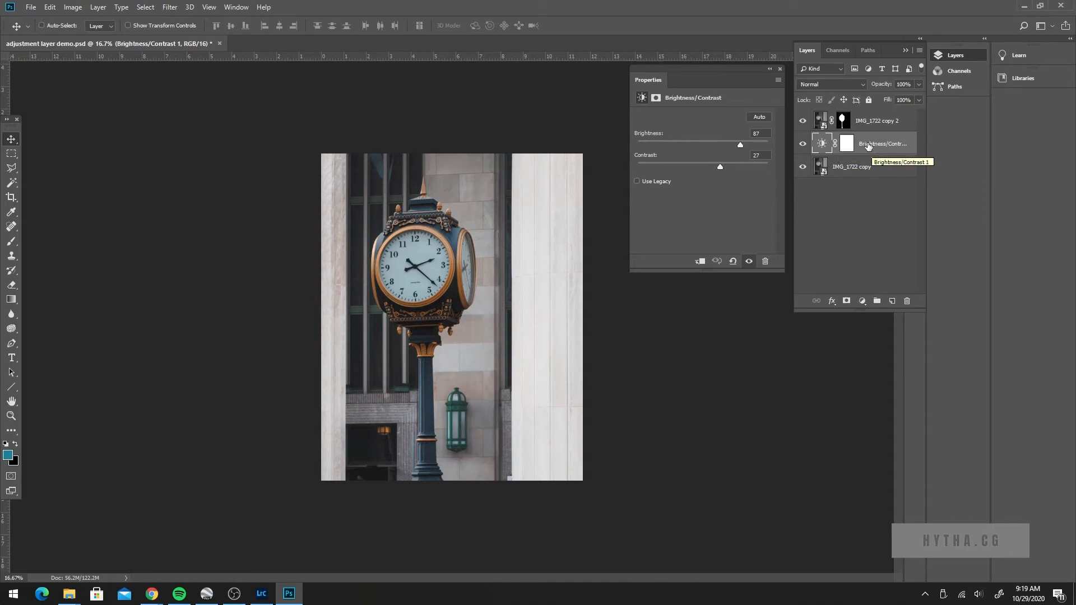
# Step: Move the Brightness/Contrast layer back above IMG_1722 copy 2 and clip it to that layer
pyautogui.moveTo(867, 146); pyautogui.dragTo(847, 121)
pyautogui.click(847, 121)
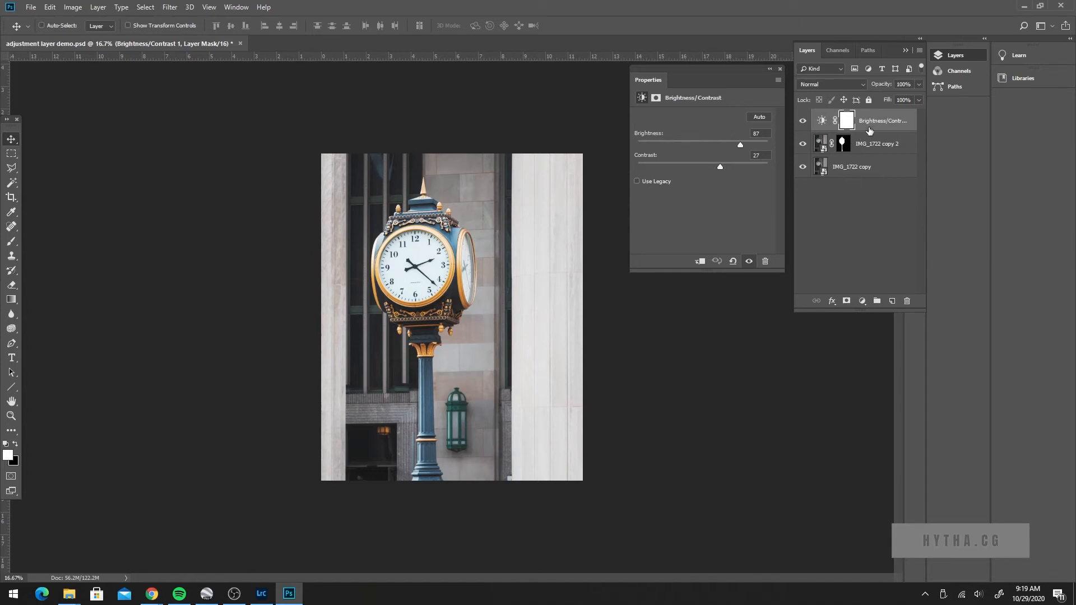
pyautogui.click(699, 263)
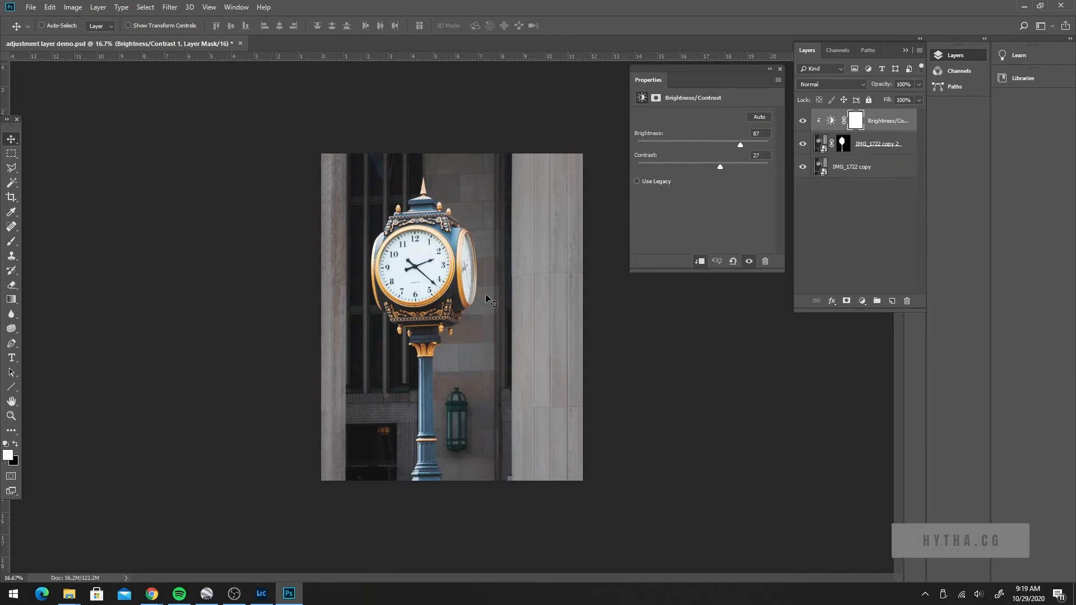
# Step: Toggle the clipped Brightness/Contrast layer's visibility to check its effect on the clock alone
pyautogui.click(802, 122)
pyautogui.click(802, 122)
pyautogui.click(802, 122)
pyautogui.click(802, 122)
pyautogui.click(833, 122)
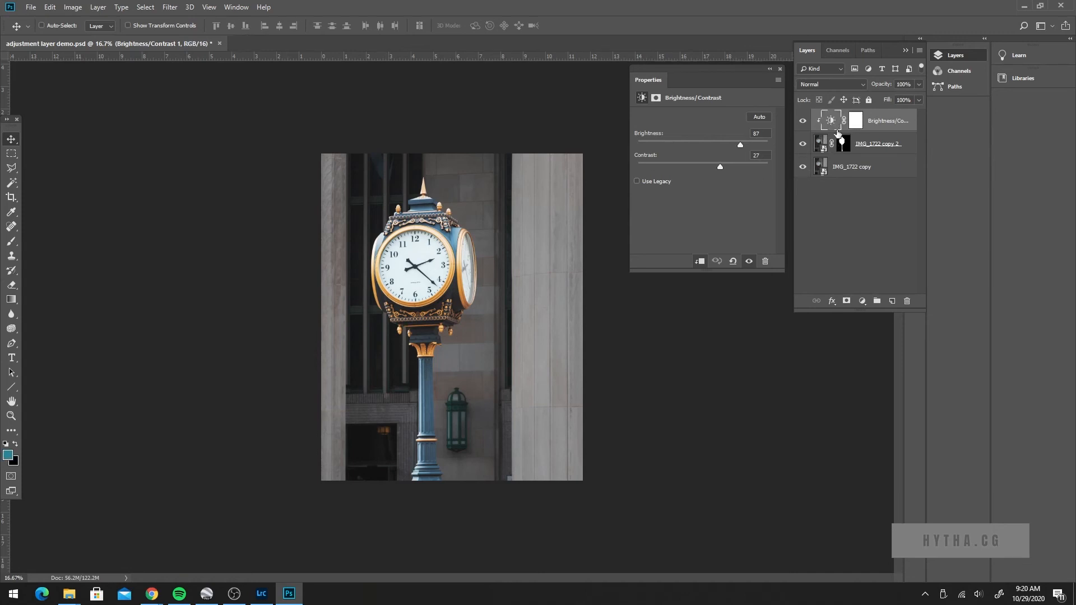
# Step: Target the Brightness/Contrast layer's mask and set up a black Soft Round brush at 1700 px with 0% hardness
pyautogui.click(855, 121)
pyautogui.press('b')
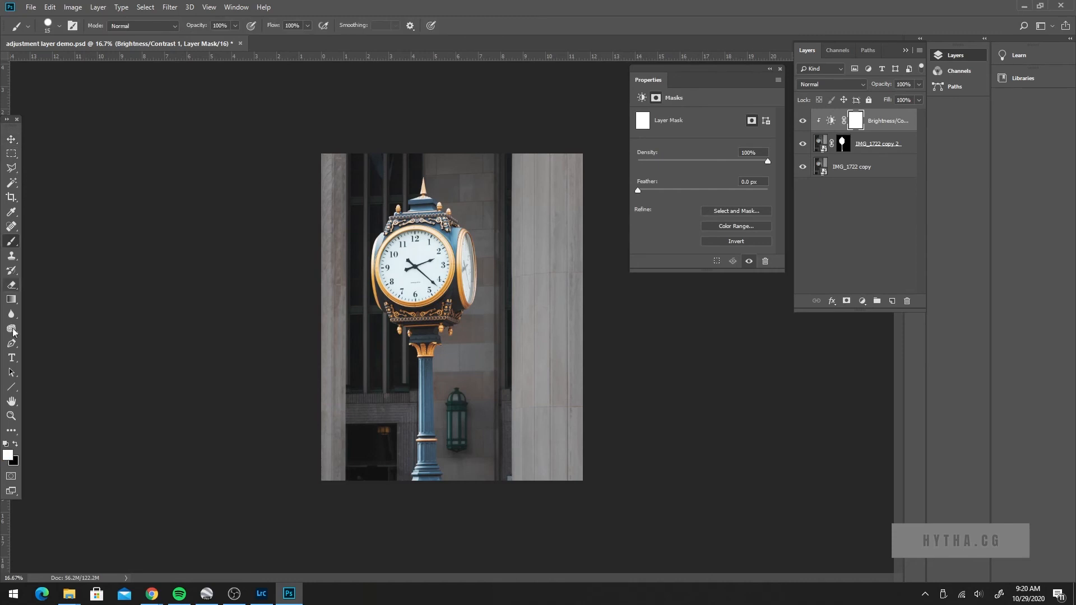
pyautogui.click(16, 446)
pyautogui.press(']')
pyautogui.press(']')
pyautogui.press(']')
pyautogui.press(']')
pyautogui.press(']')
pyautogui.press(']')
pyautogui.press(']')
pyautogui.press(']')
pyautogui.press(']')
pyautogui.press(']')
pyautogui.press(']')
pyautogui.press(']')
pyautogui.press(']')
pyautogui.press(']')
pyautogui.press(']')
pyautogui.press(']')
pyautogui.press(']')
pyautogui.press(']')
pyautogui.press(']')
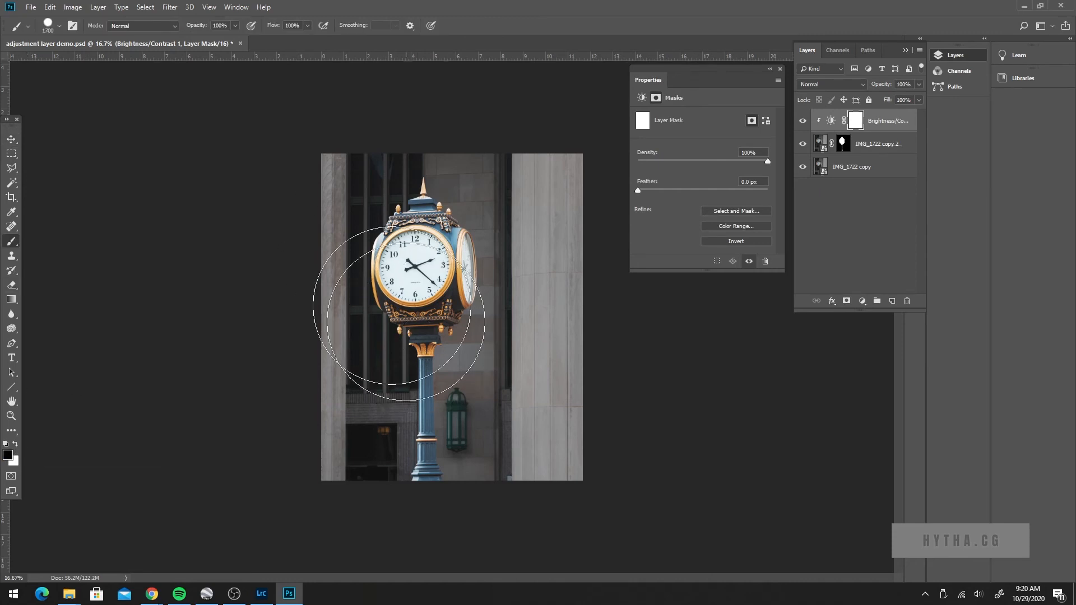
pyautogui.click(58, 26)
pyautogui.moveTo(92, 86); pyautogui.dragTo(30, 89)
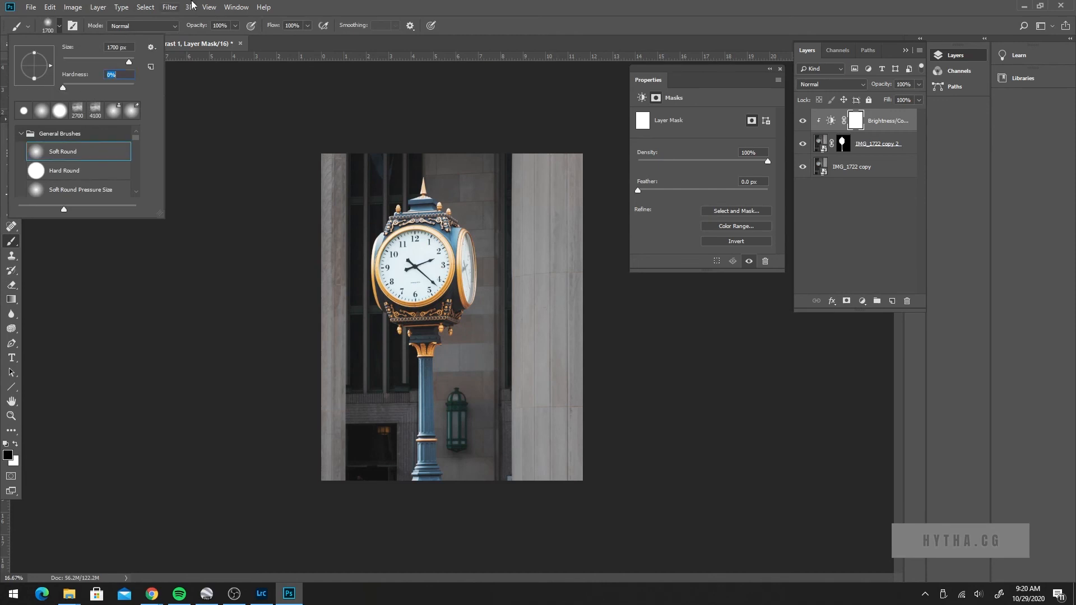
pyautogui.click(312, 7)
pyautogui.click(769, 69)
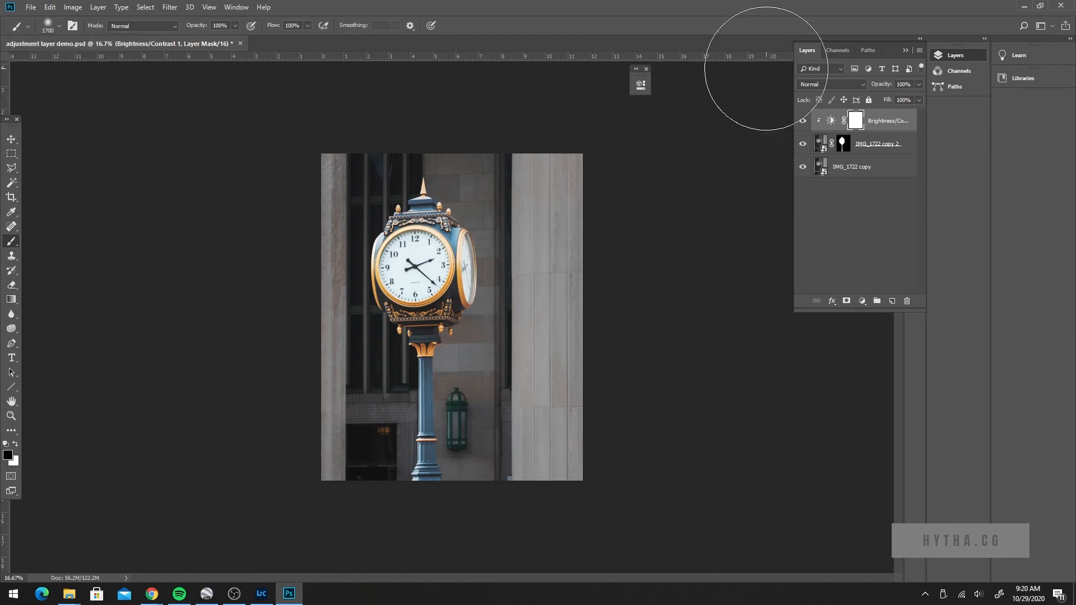
# Step: Paint black on the adjustment mask over the clock's lower post, starting with a 2300 px brush and using smaller sizes further up
pyautogui.press(']')
pyautogui.press(']')
pyautogui.press(']')
pyautogui.press(']')
pyautogui.press(']')
pyautogui.press(']')
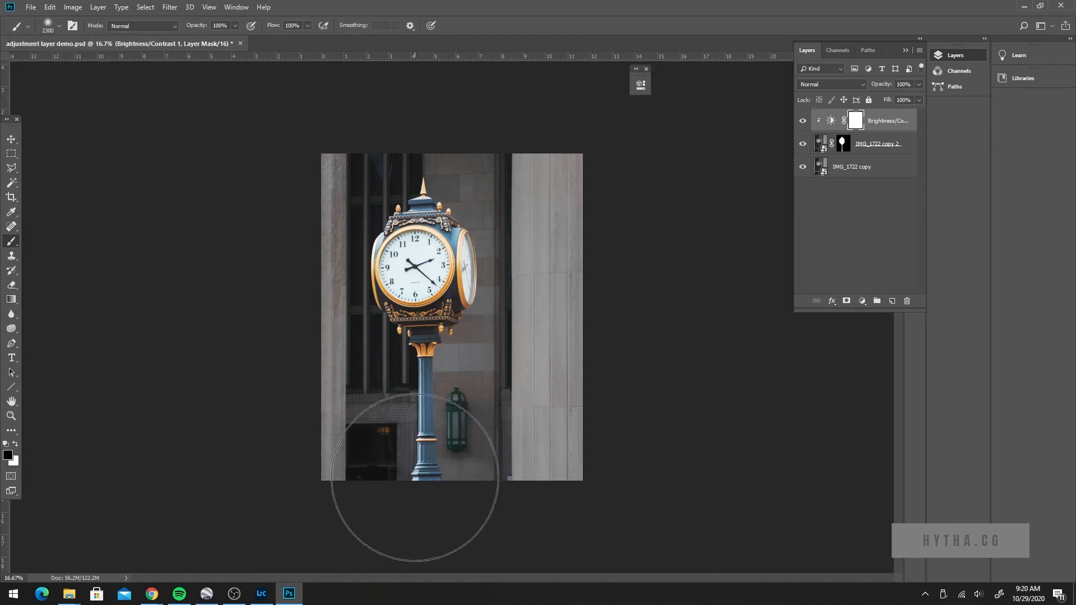
pyautogui.click(414, 485)
pyautogui.press('[')
pyautogui.press('[')
pyautogui.press('[')
pyautogui.moveTo(425, 476); pyautogui.dragTo(421, 412)
pyautogui.press('[')
pyautogui.press('[')
pyautogui.press('[')
pyautogui.press('[')
pyautogui.press('[')
pyautogui.click(417, 385)
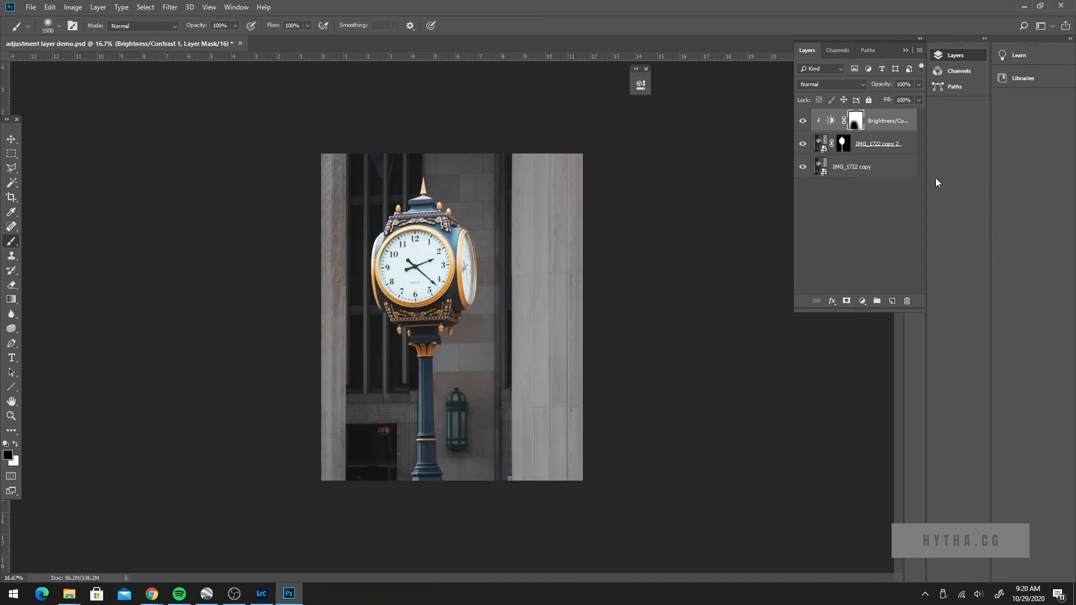
# Step: Examine the painted Brightness/Contrast mask and the IMG_1722 copy 2 mask to compare the areas they cover
pyautogui.keyDown('shift'); pyautogui.click(857, 122); pyautogui.keyUp('shift')
pyautogui.keyDown('shift'); pyautogui.click(858, 122); pyautogui.keyUp('shift')
pyautogui.keyDown('shift'); pyautogui.click(857, 122); pyautogui.keyUp('shift')
pyautogui.keyDown('shift'); pyautogui.click(857, 122); pyautogui.keyUp('shift')
pyautogui.keyDown('shift'); pyautogui.click(858, 122); pyautogui.keyUp('shift')
pyautogui.moveTo(473, 294); pyautogui.dragTo(482, 324)
pyautogui.click(845, 149)
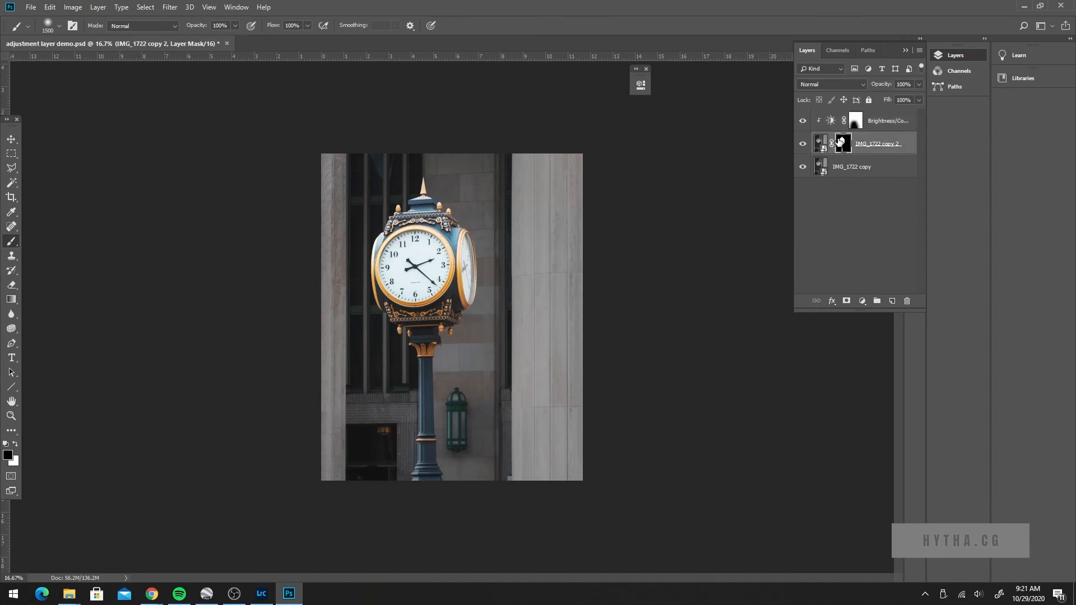